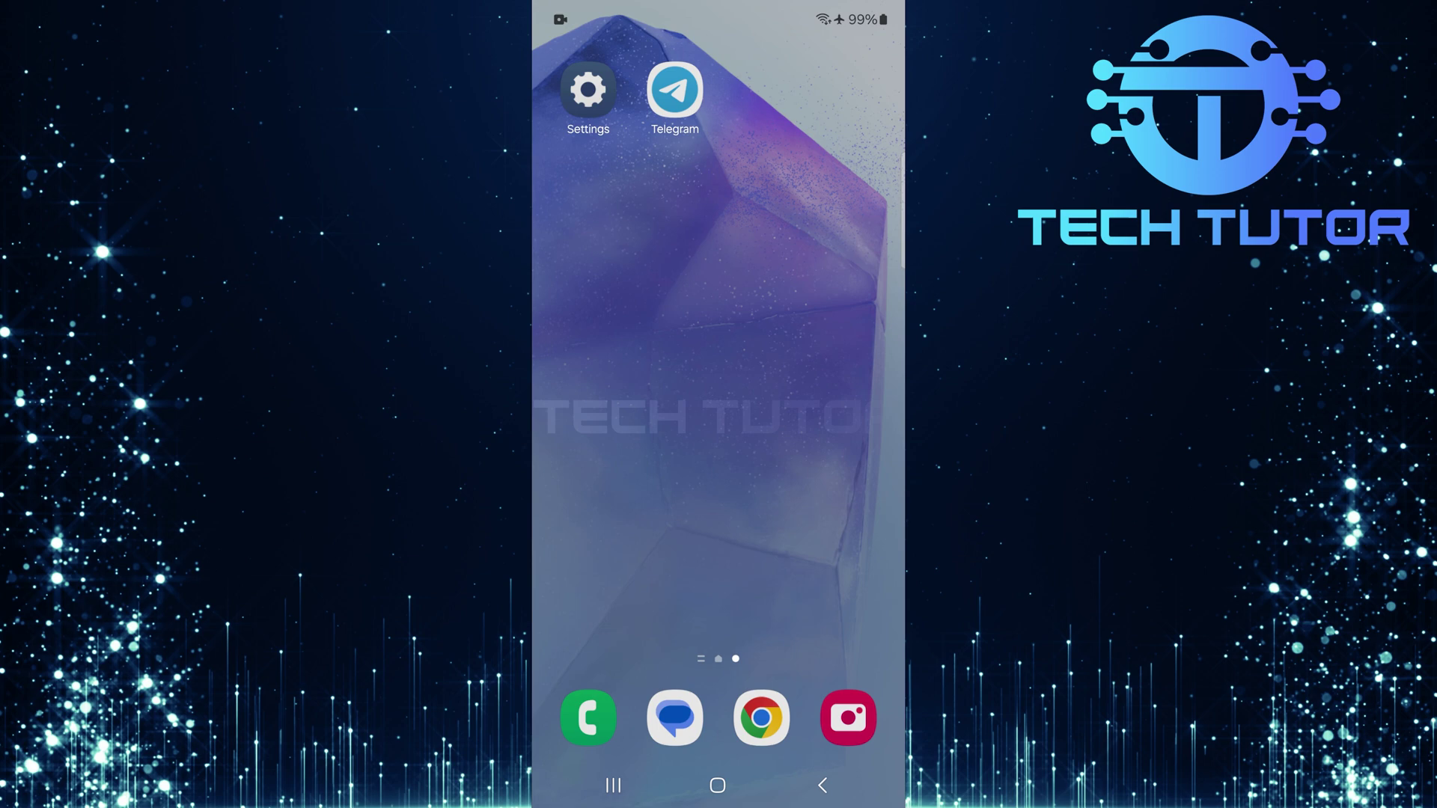
Launch Telegram from the home screen to show its one-chat list
left_click(675, 92)
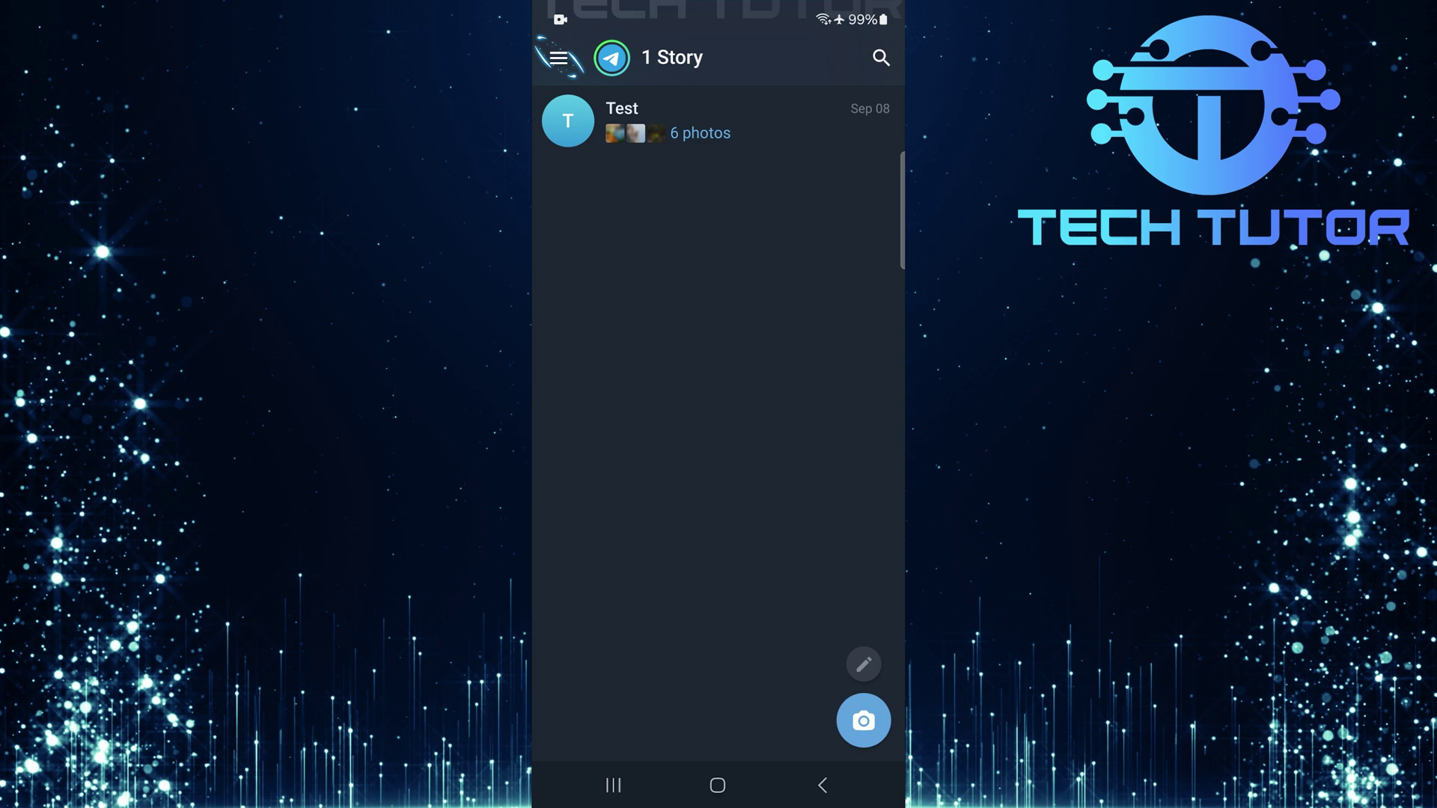
Open Telegram Settings from the navigation drawer and scroll to the version details
left_click(558, 58)
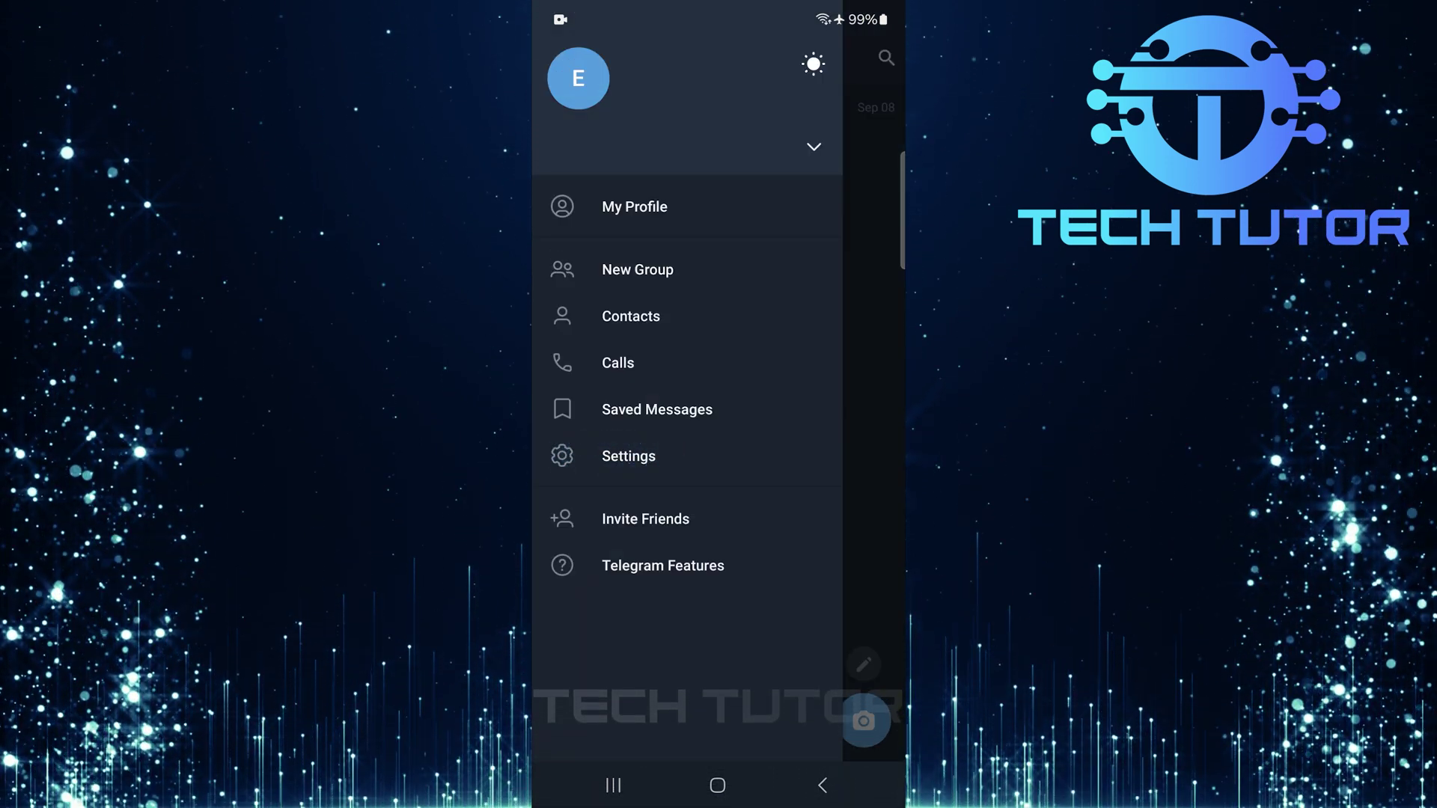
left_click(629, 455)
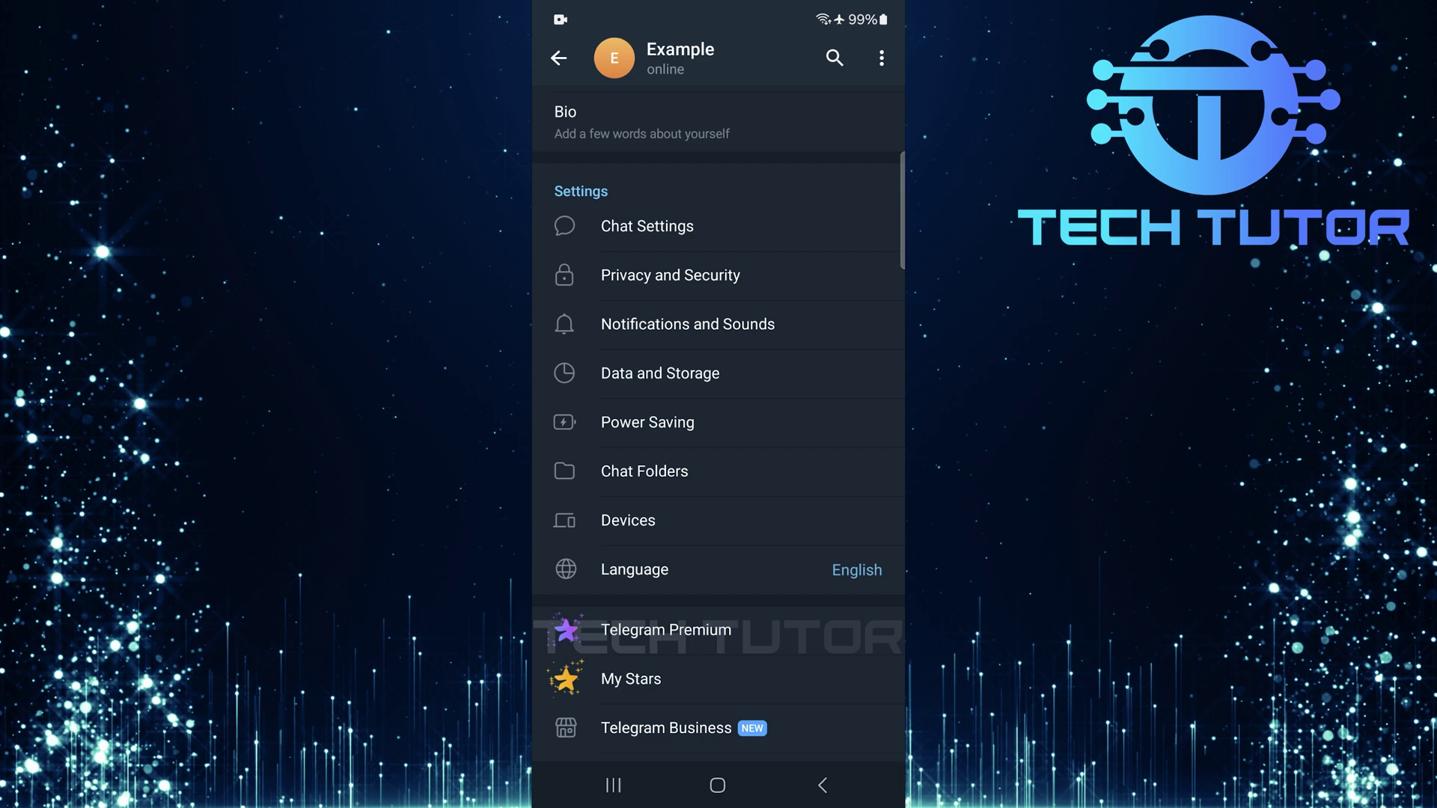
scroll(719, 449, "down", 5)
left_click(631, 378)
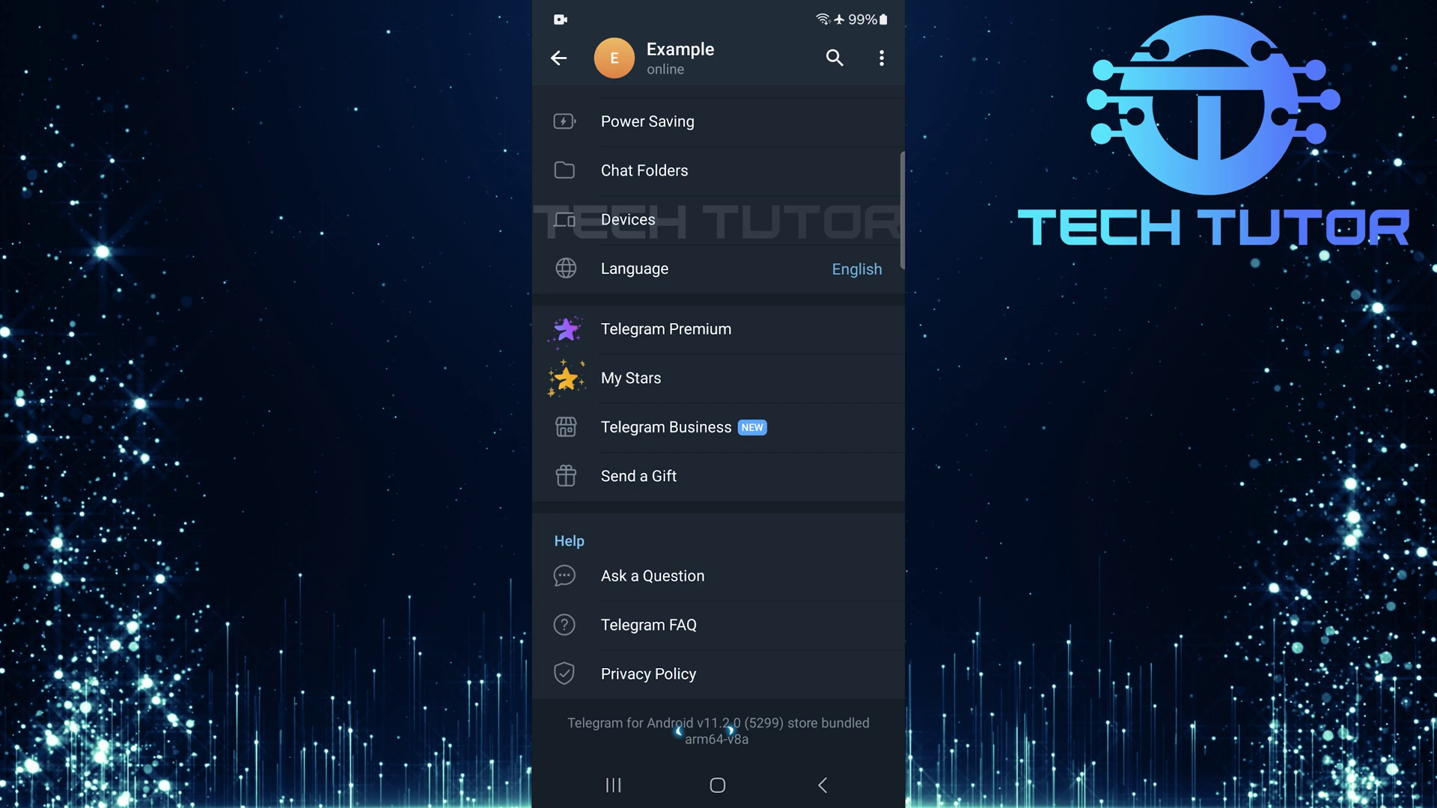
Double-tap the 'Telegram for Android' version text to reveal the Debug Menu
left_click(739, 729)
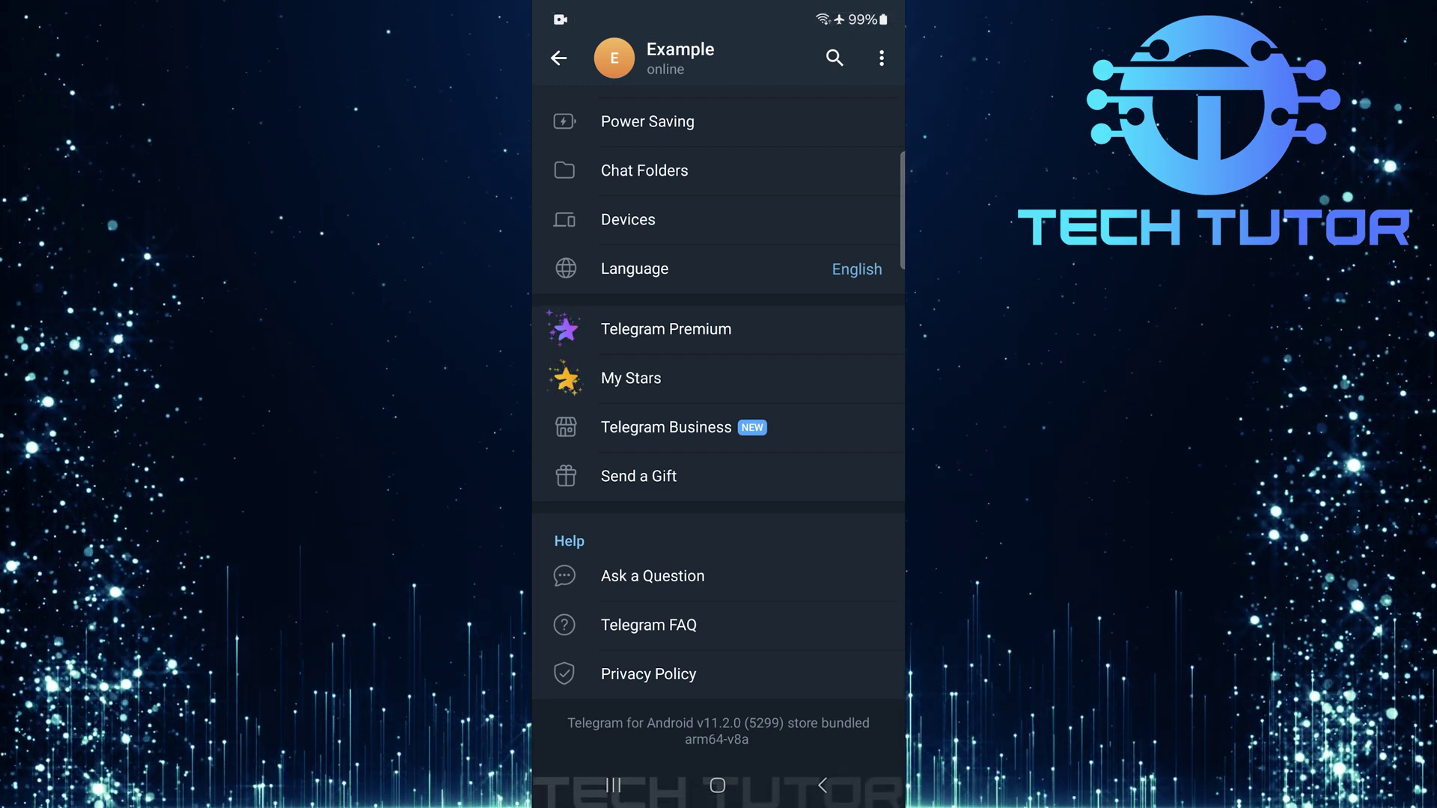
left_click(741, 729)
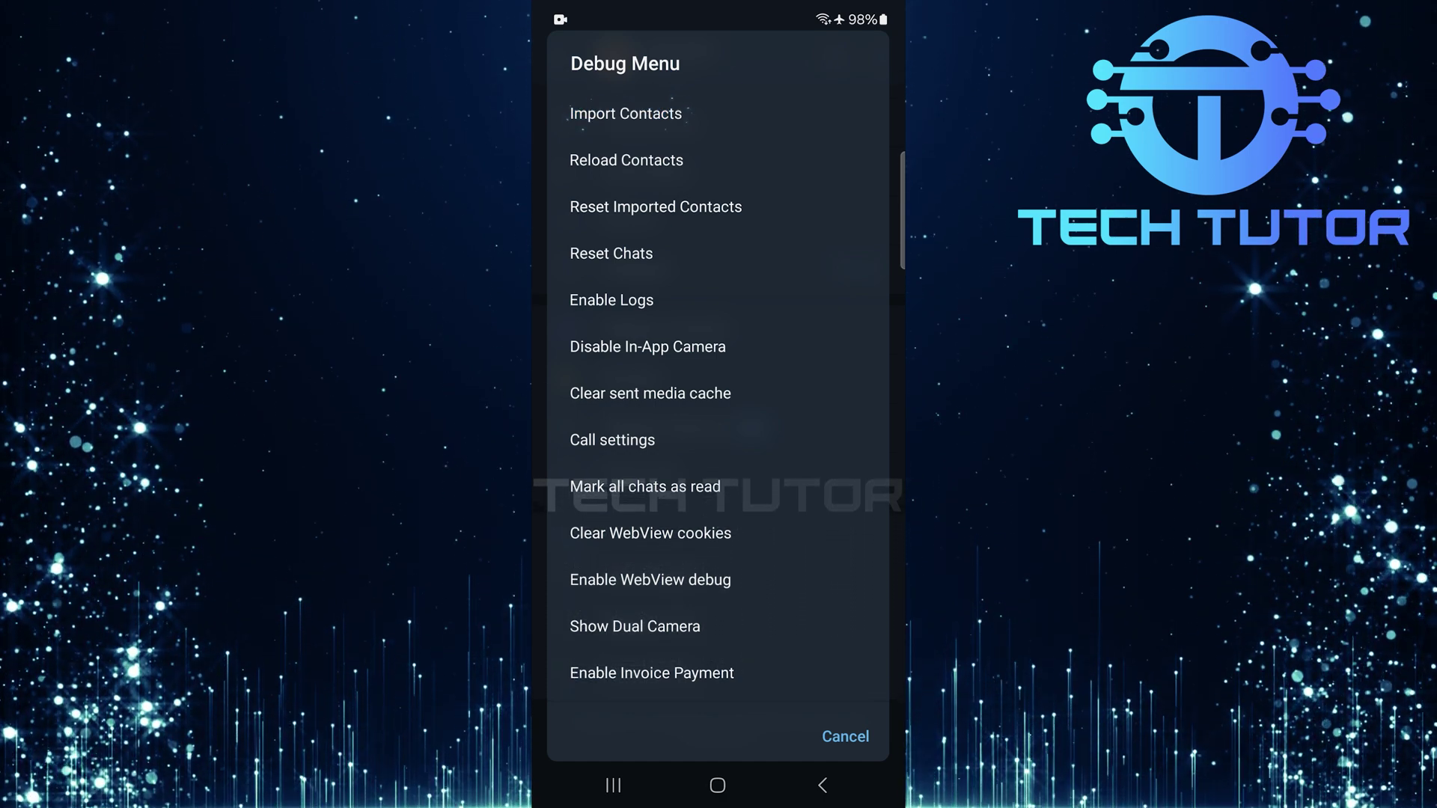
Dismiss the Debug Menu to return to Settings with the Help section visible
key("Escape")
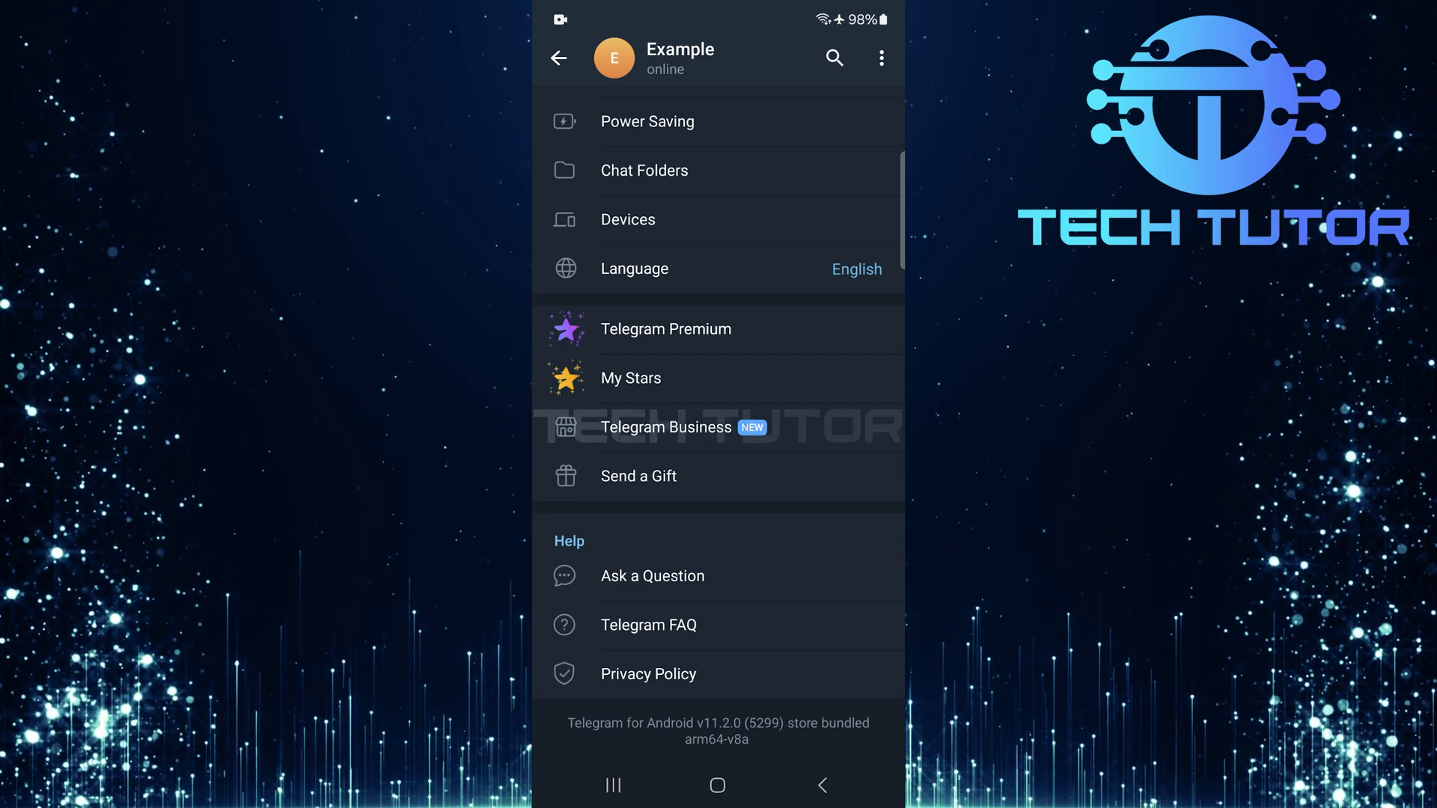